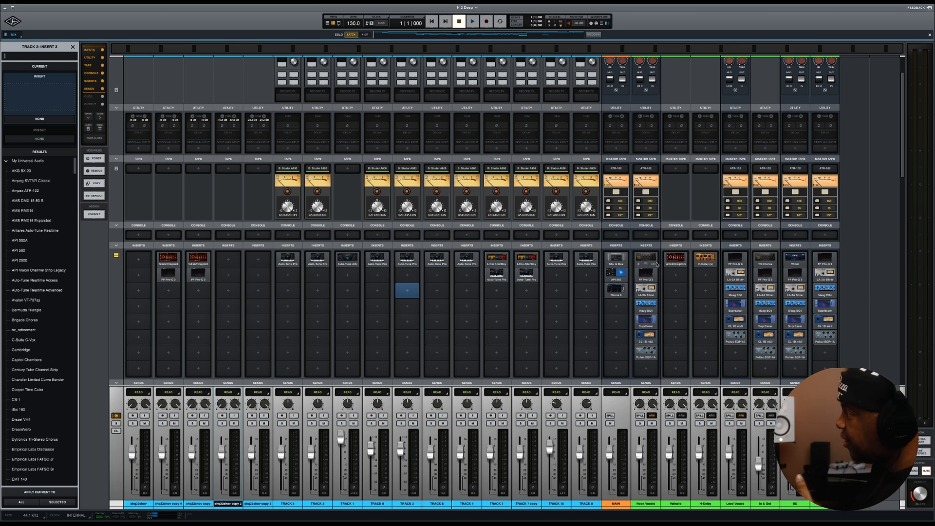
# Step: Check the settings of ValhallaVintageVerb on the Valhalla bus and H-Delay on the H-Delay bus
pyautogui.click(676, 258)
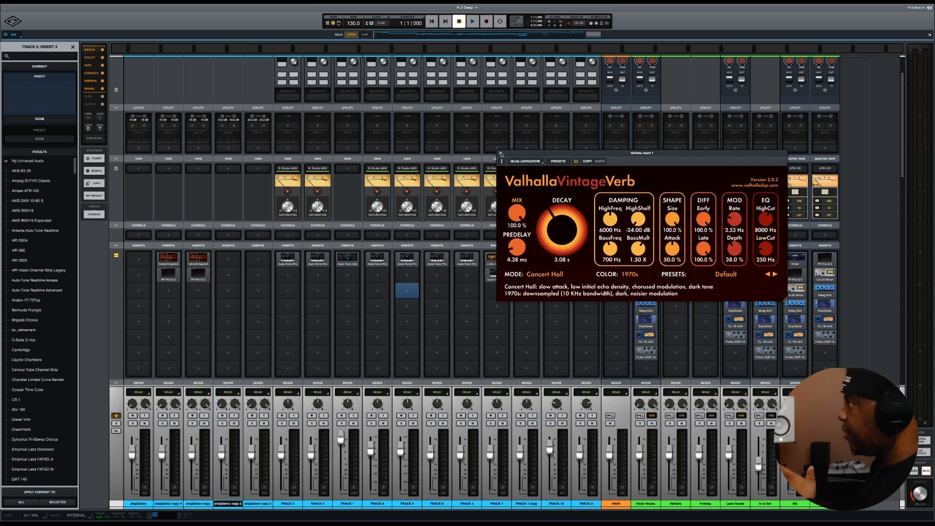
pyautogui.click(501, 154)
pyautogui.click(706, 259)
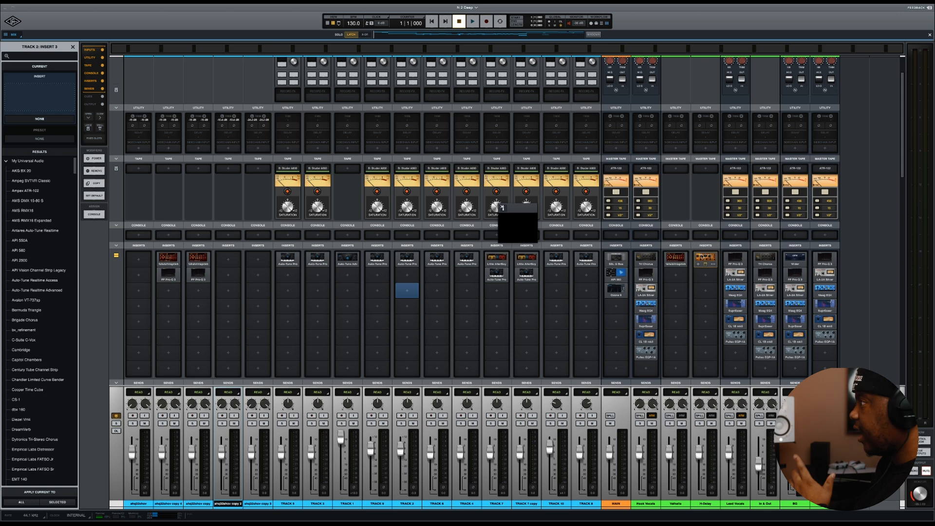
pyautogui.click(501, 206)
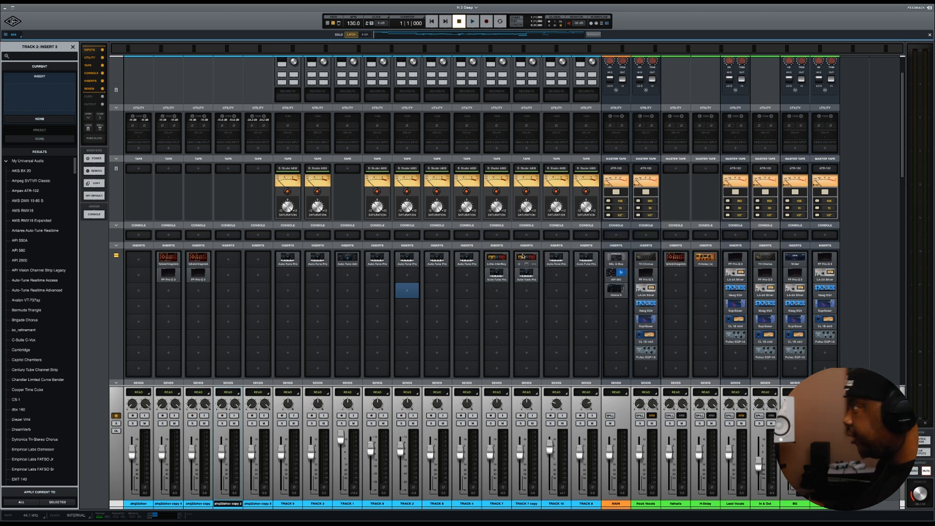
# Step: Play the arrangement from bar 9 to hear the hook with its effects, with Track 5 selected, and stop playback
pyautogui.press('super+equal')
pyautogui.scroll(-1, 407, 208)
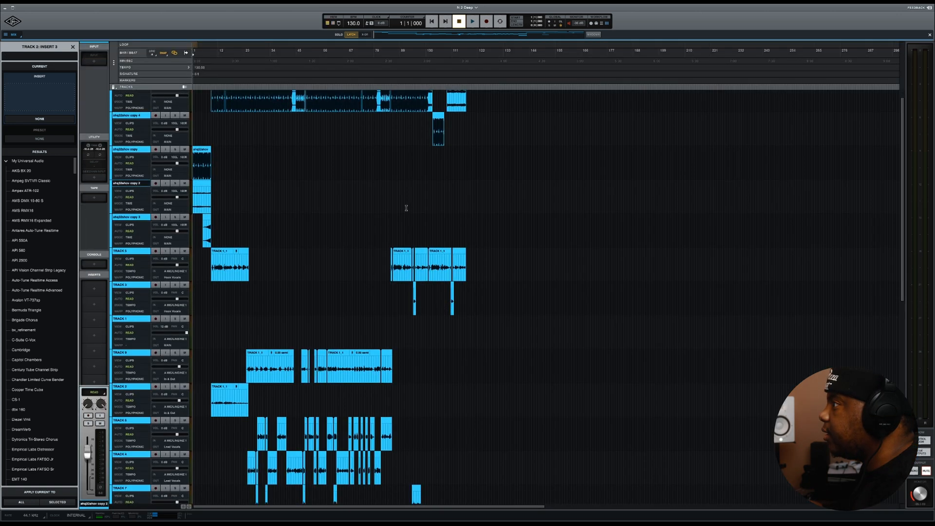
pyautogui.click(211, 233)
pyautogui.press('space')
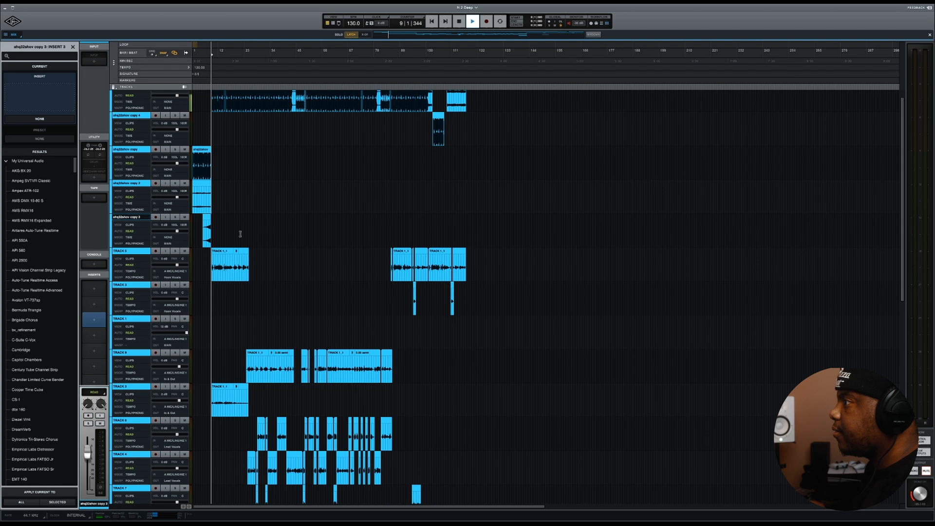
pyautogui.click(135, 252)
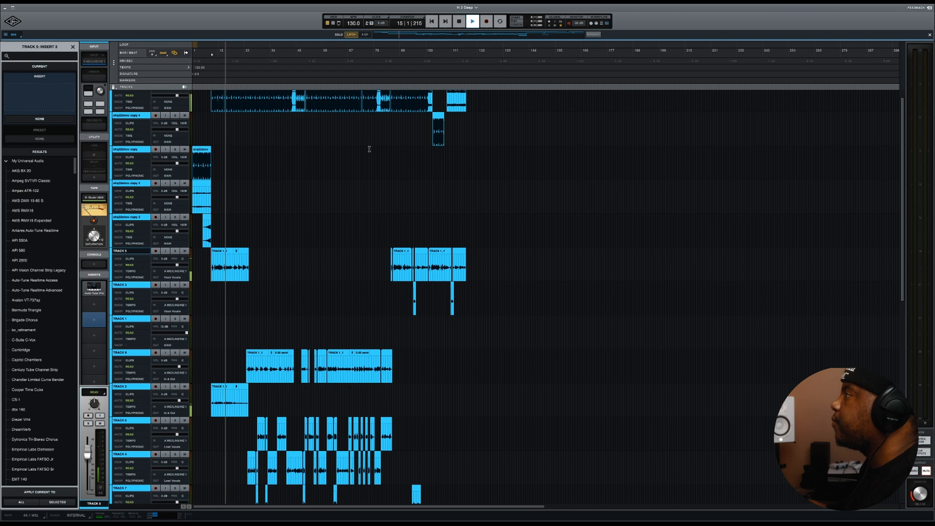
pyautogui.scroll(1, 368, 151)
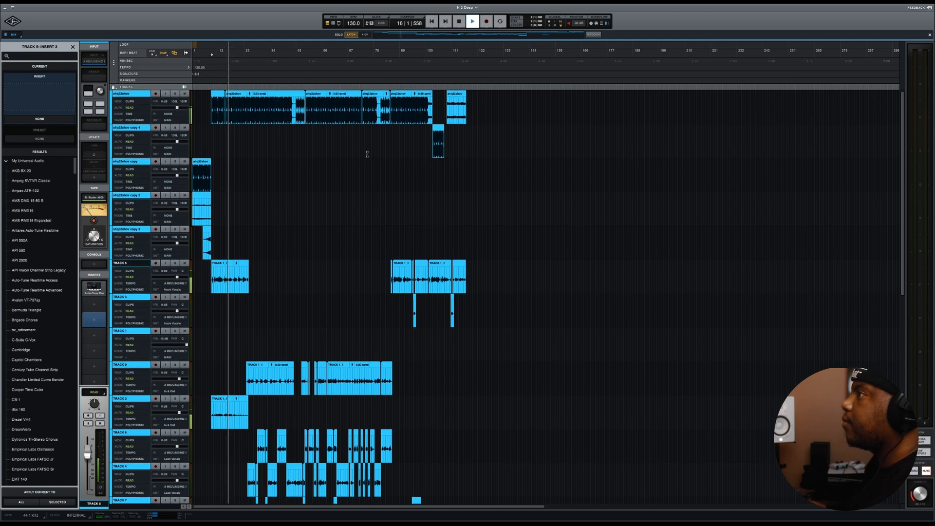
pyautogui.press('space')
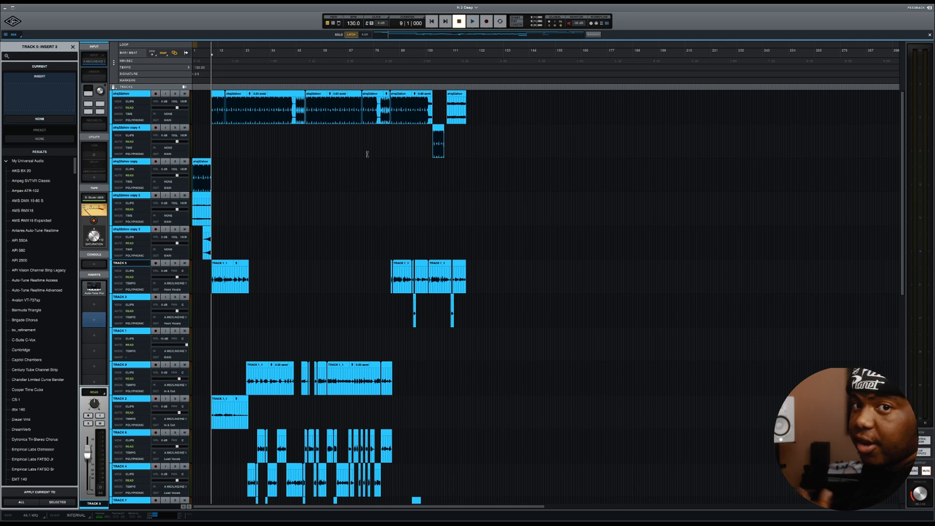
# Step: Disable ValhallaVintageVerb on the Valhalla bus and H-Delay on the H-Delay bus in the mixer
pyautogui.click(333, 23)
pyautogui.scroll(-3, 360, 281)
pyautogui.scroll(-1, 360, 281)
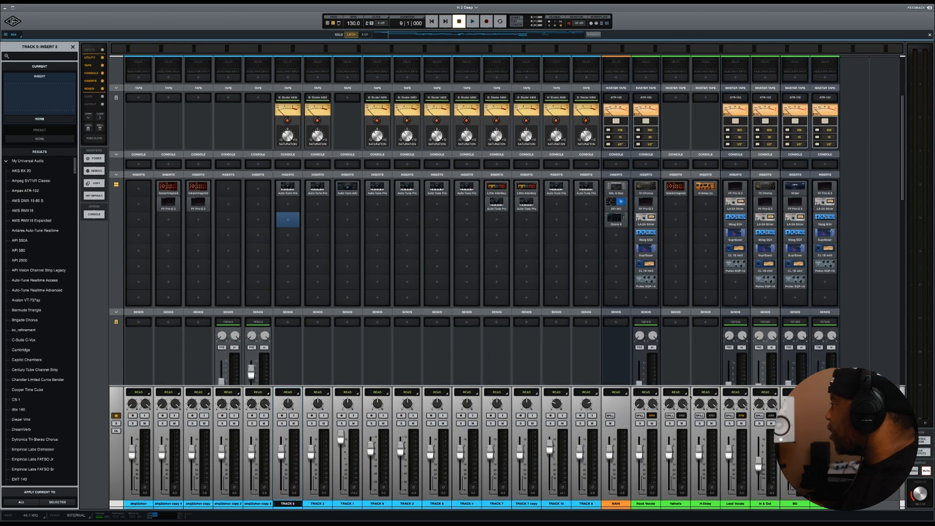
pyautogui.click(676, 504)
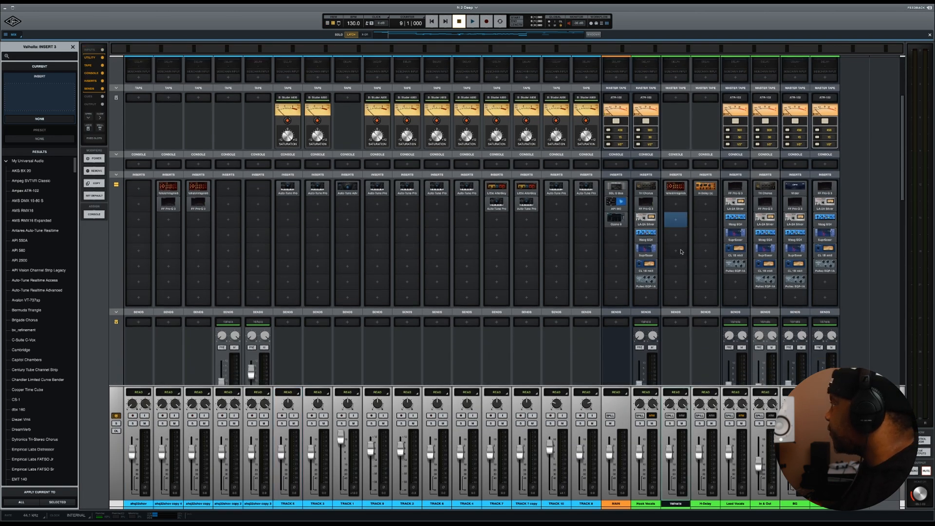
pyautogui.click(683, 193)
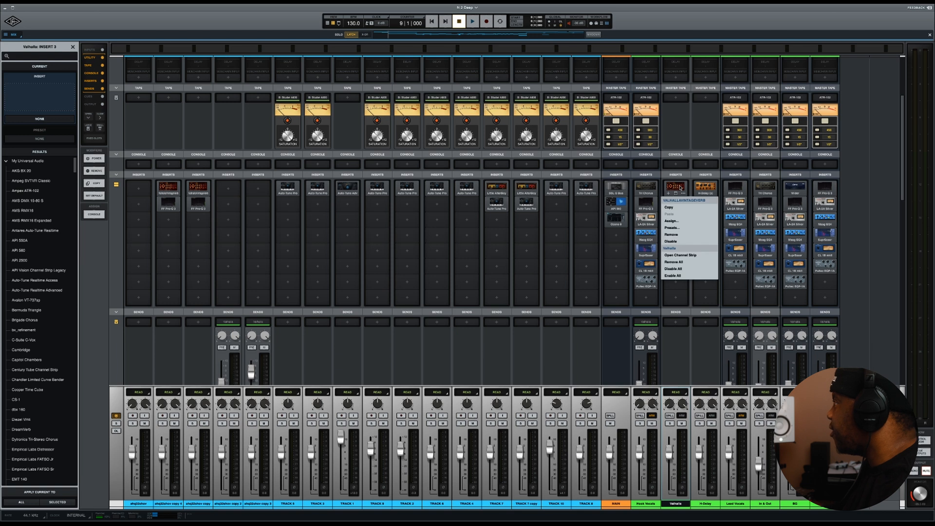
pyautogui.click(685, 241)
pyautogui.click(713, 193)
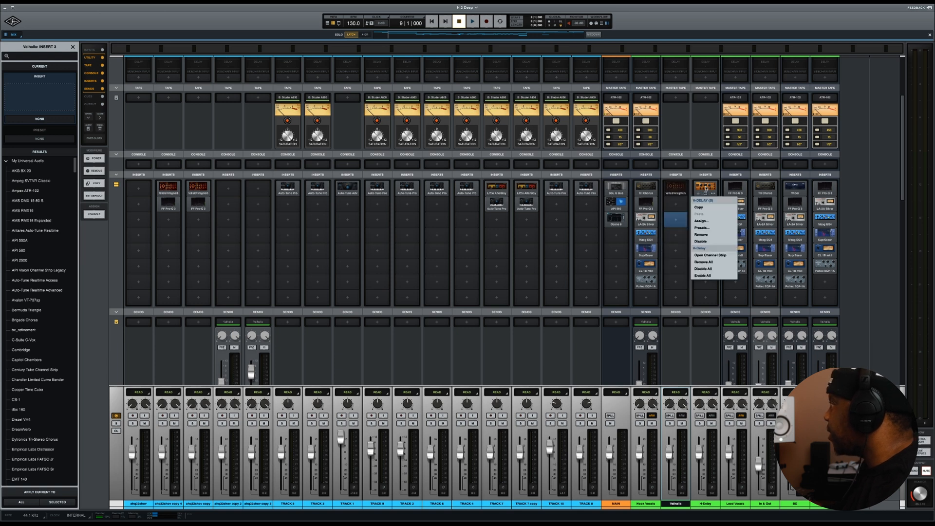
pyautogui.click(715, 242)
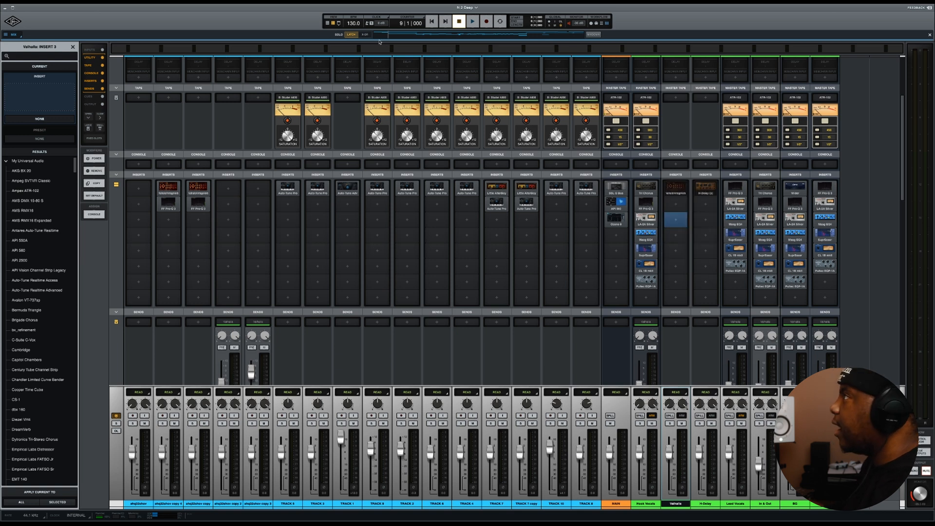
# Step: Check the Auto-Tune Pro settings on the upper In & Out vocal track in the arrangement
pyautogui.click(326, 24)
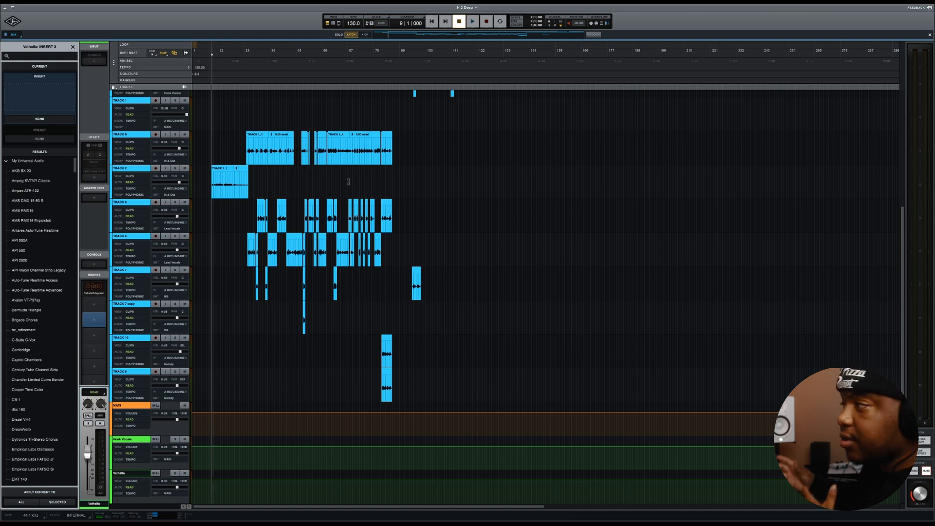
pyautogui.click(144, 138)
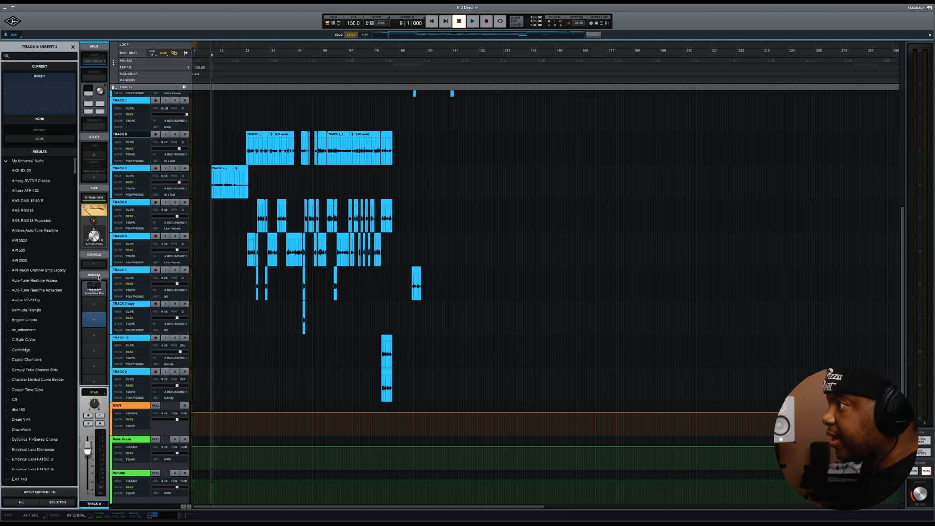
pyautogui.click(94, 287)
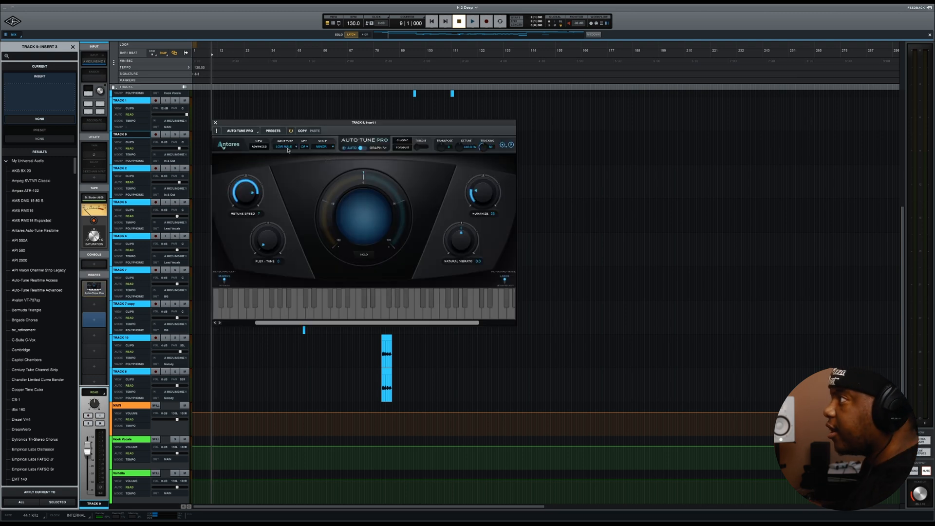
pyautogui.click(215, 123)
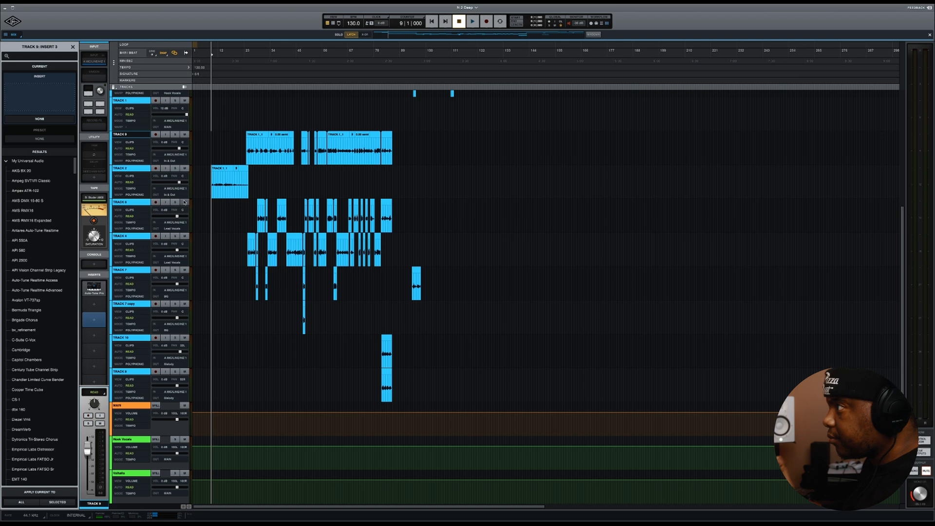
# Step: Play the dry vocals from bar 9, auditioning Track 5 in solo for part of the playback, and stop
pyautogui.click(153, 182)
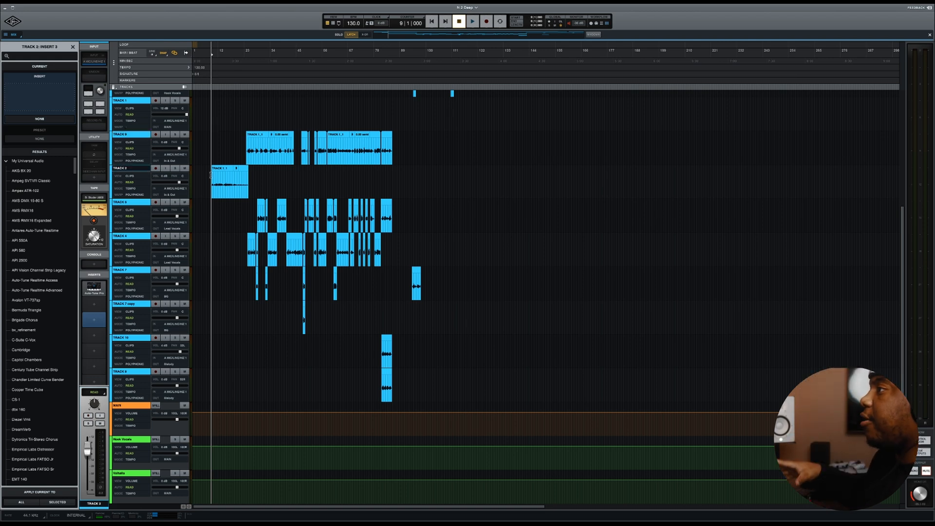
pyautogui.press('space')
pyautogui.scroll(3, 212, 166)
pyautogui.click(215, 146)
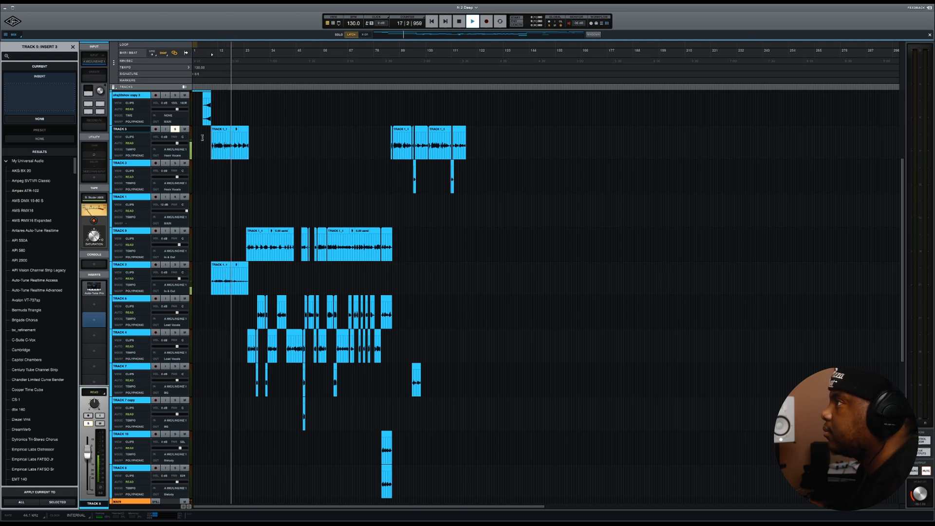
pyautogui.click(175, 129)
pyautogui.press('space')
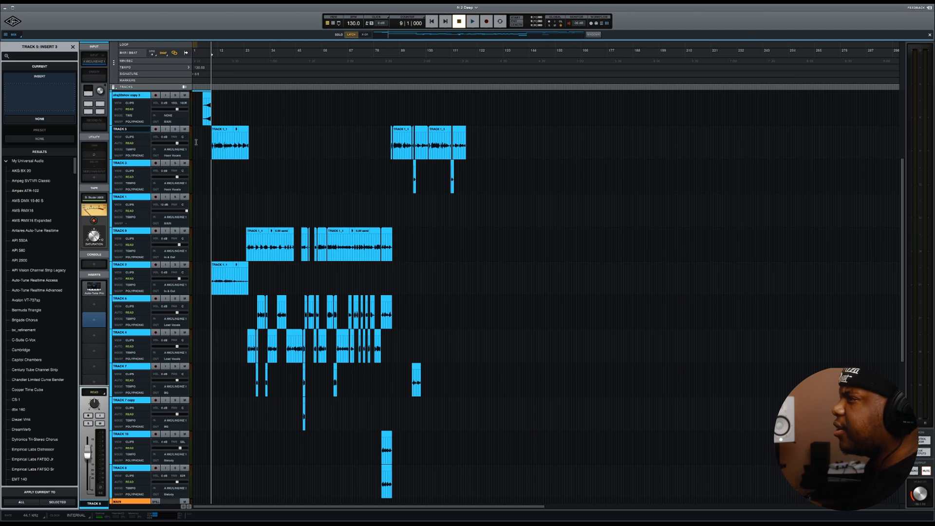
# Step: Examine the vocal buses' reverb sends in the mixer and enable ValhallaVintageVerb on the Valhalla bus
pyautogui.click(332, 23)
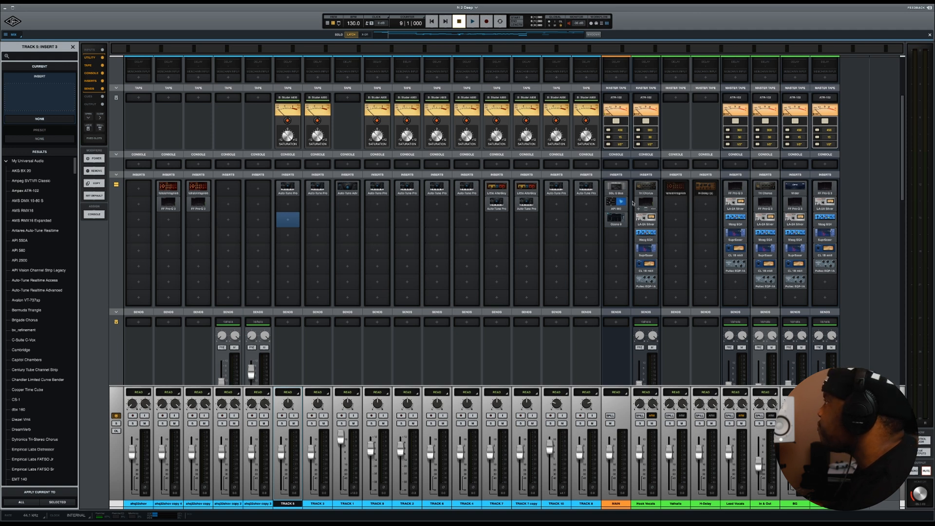
pyautogui.scroll(-3, 340, 210)
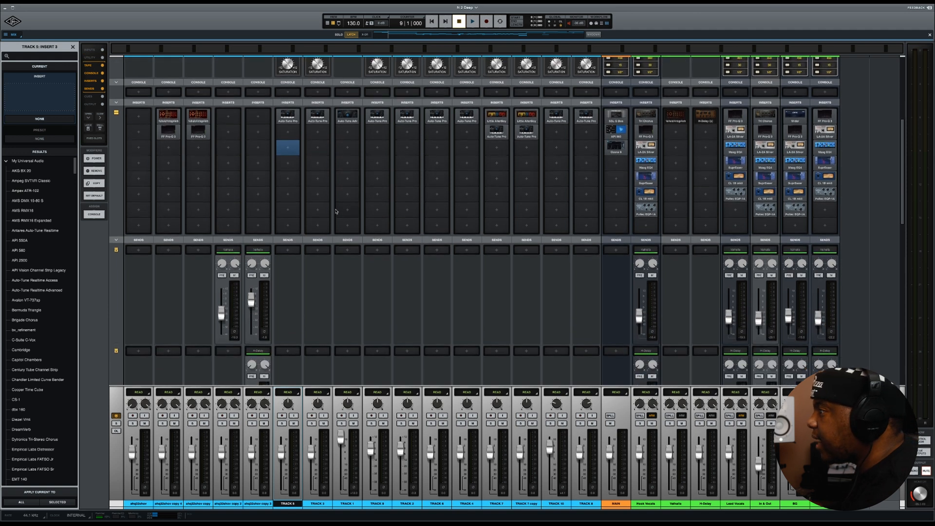
pyautogui.scroll(-1, 344, 228)
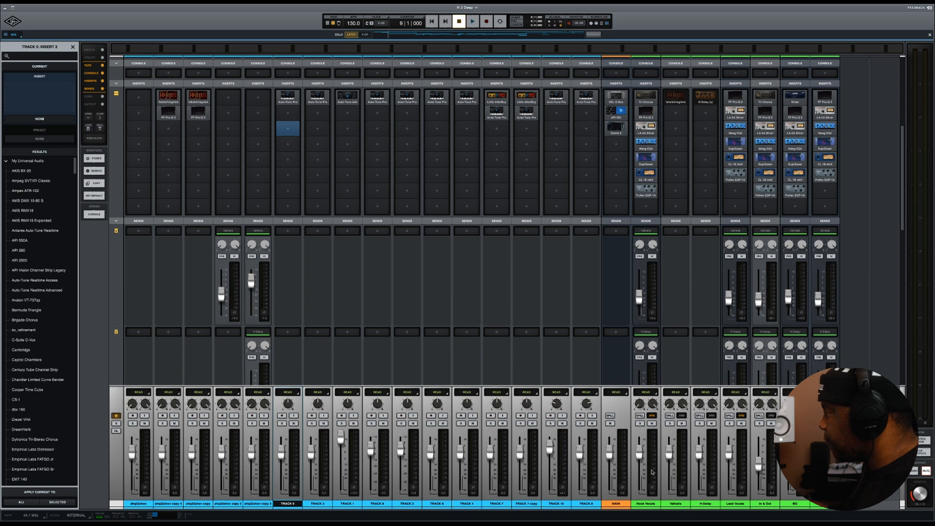
pyautogui.moveTo(653, 232)
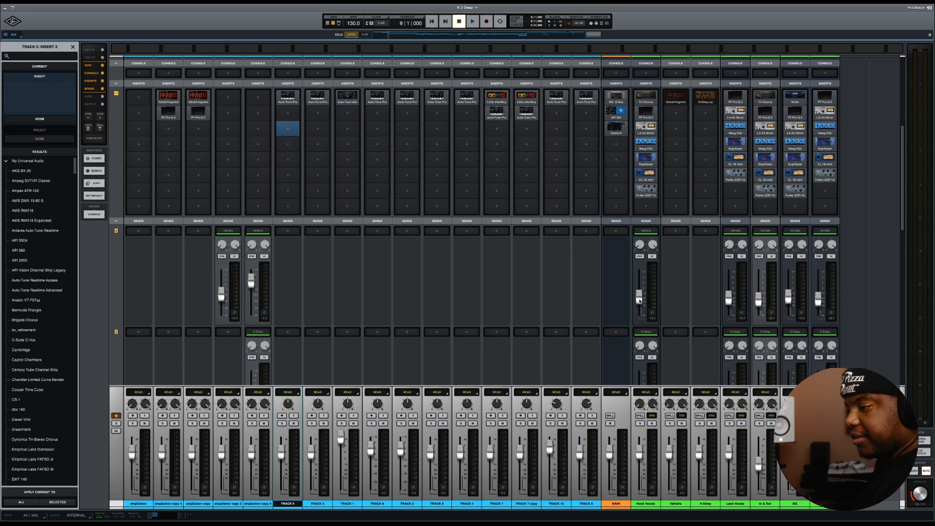
pyautogui.click(683, 102)
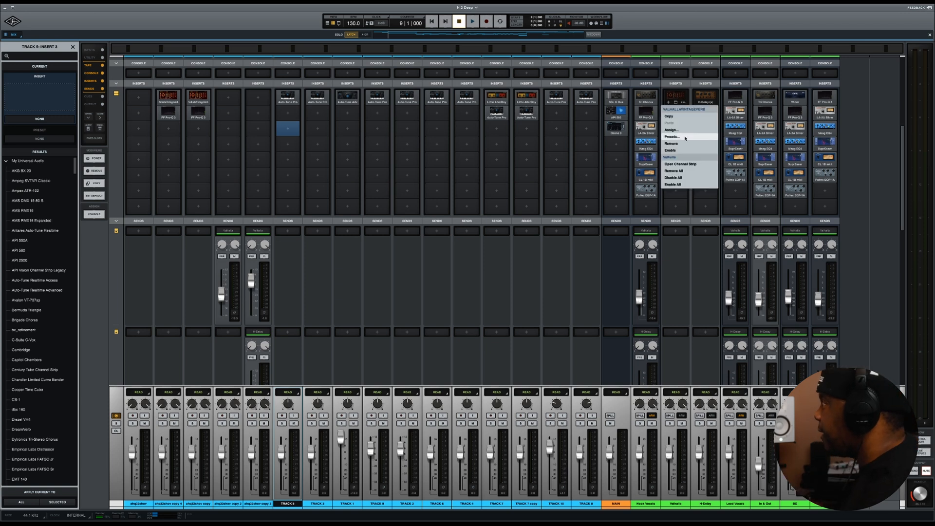
pyautogui.click(682, 153)
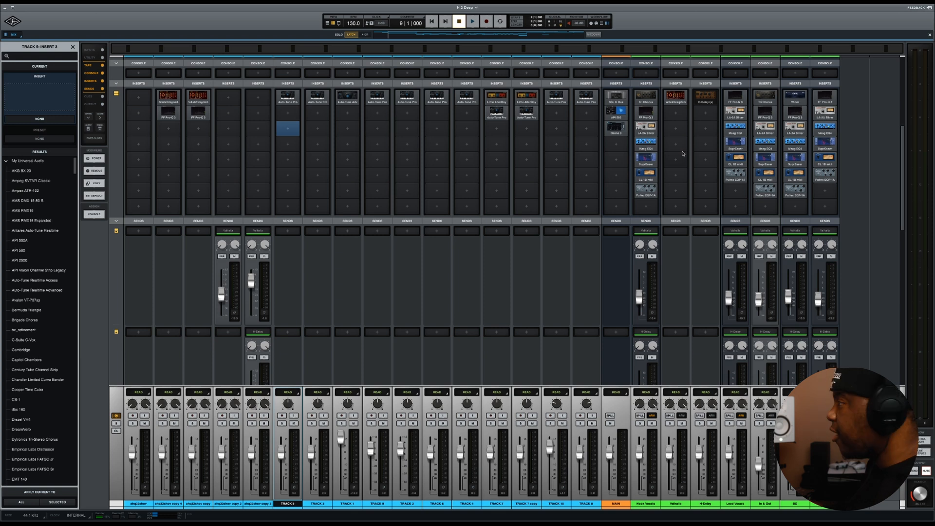
# Step: Play from bar 9 with the reverb on, solo Track 5 during playback, and stop
pyautogui.press('space')
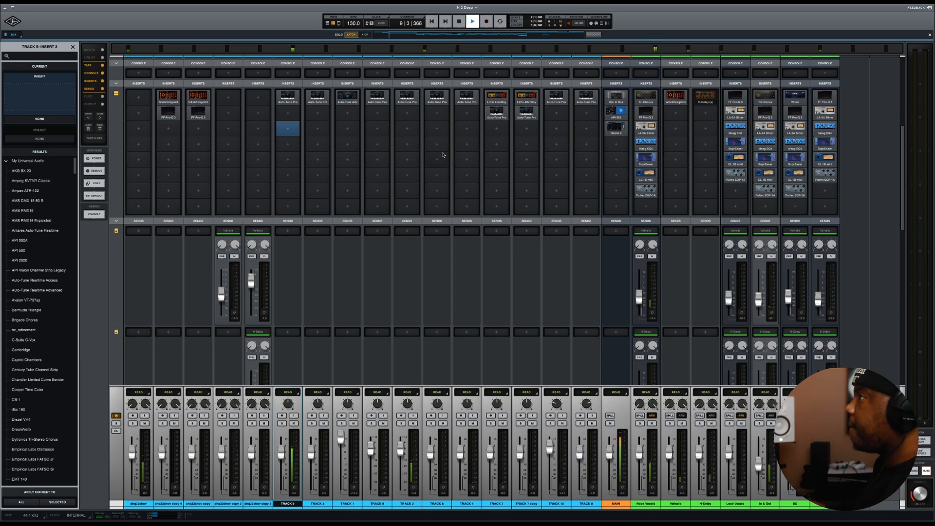
pyautogui.click(282, 423)
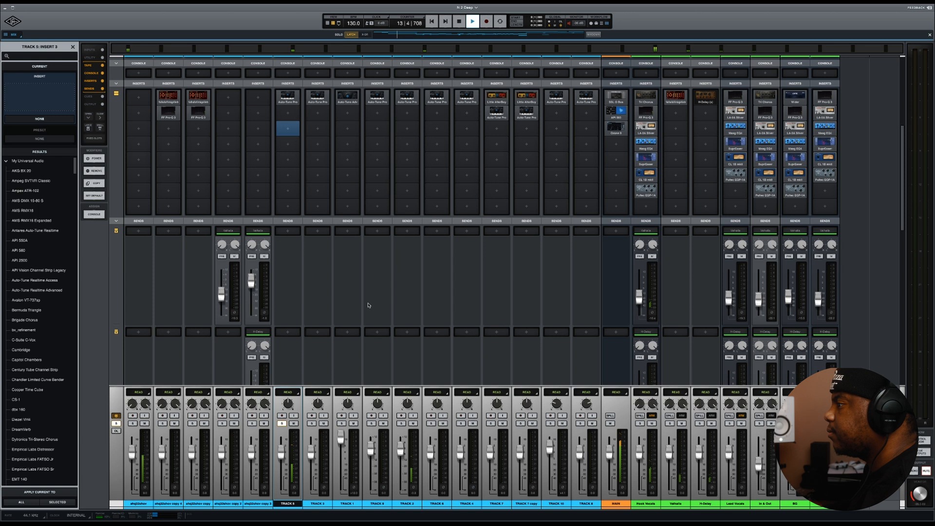
pyautogui.press('space')
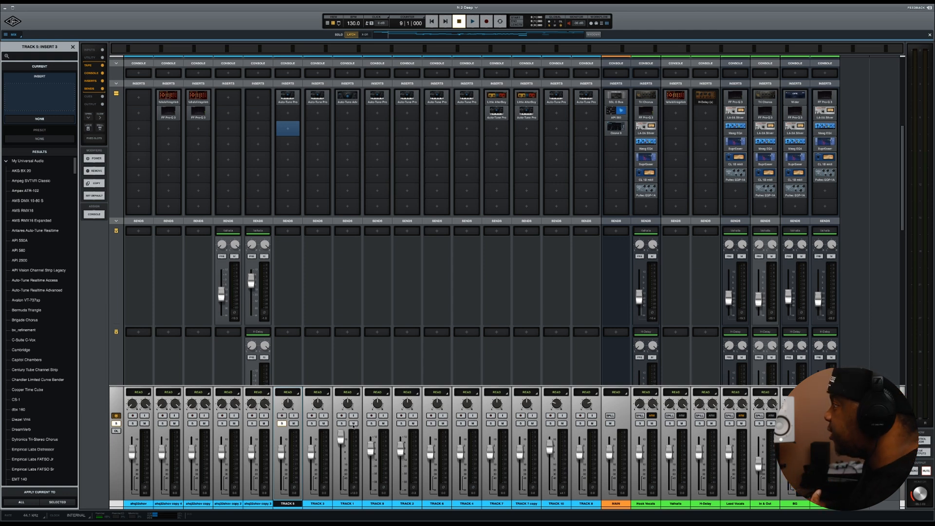
# Step: Check the ValhallaVintageVerb settings and briefly play the soloed Track 5 vocal from bar 9
pyautogui.click(681, 95)
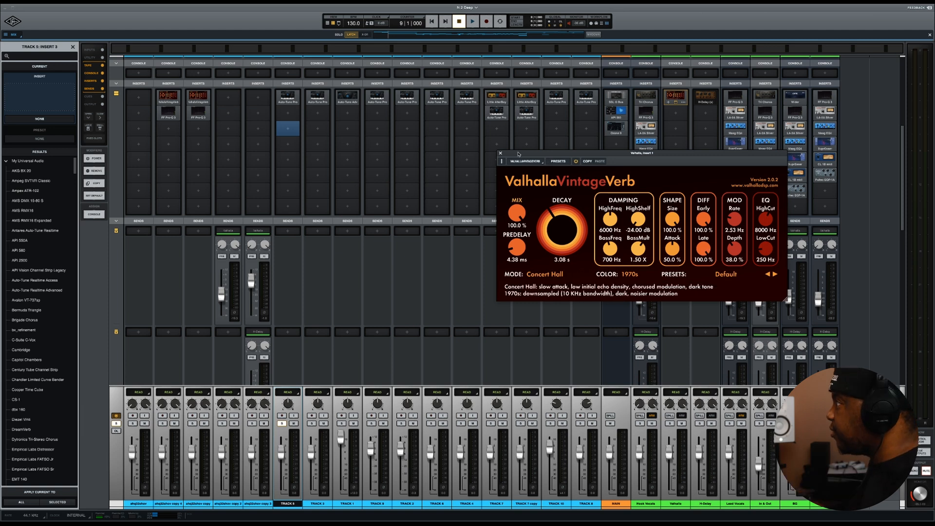
pyautogui.click(501, 153)
pyautogui.press('space')
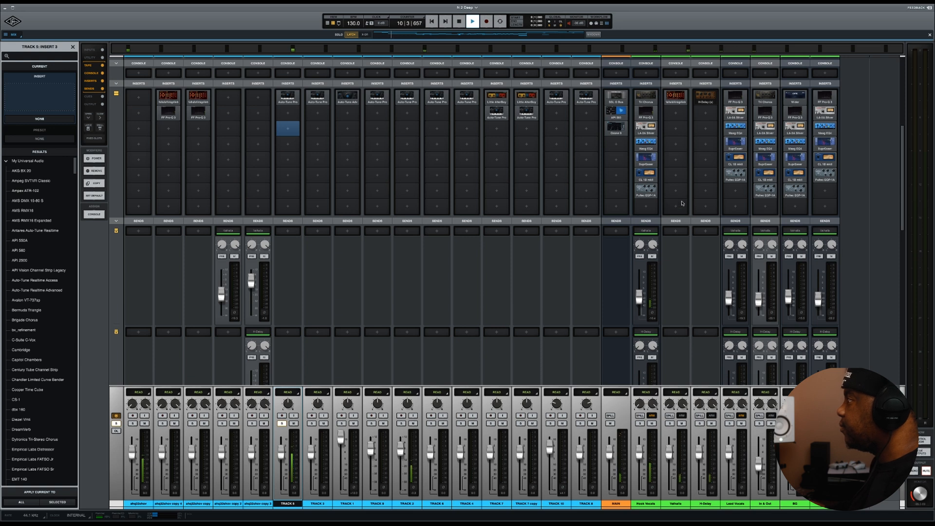
pyautogui.press('space')
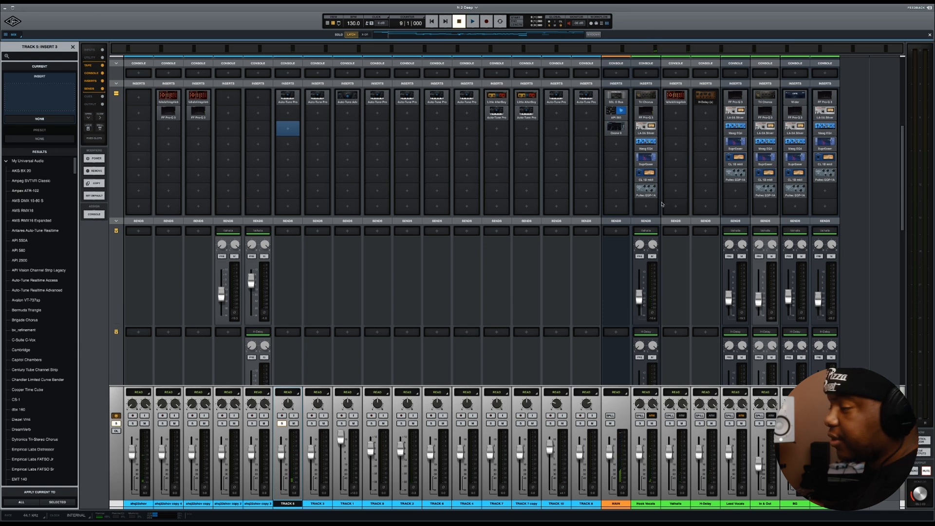
# Step: Enable H-Delay on the H-Delay bus, open its window, and audition the soloed vocal from bar 9
pyautogui.click(713, 103)
pyautogui.click(705, 150)
pyautogui.click(705, 100)
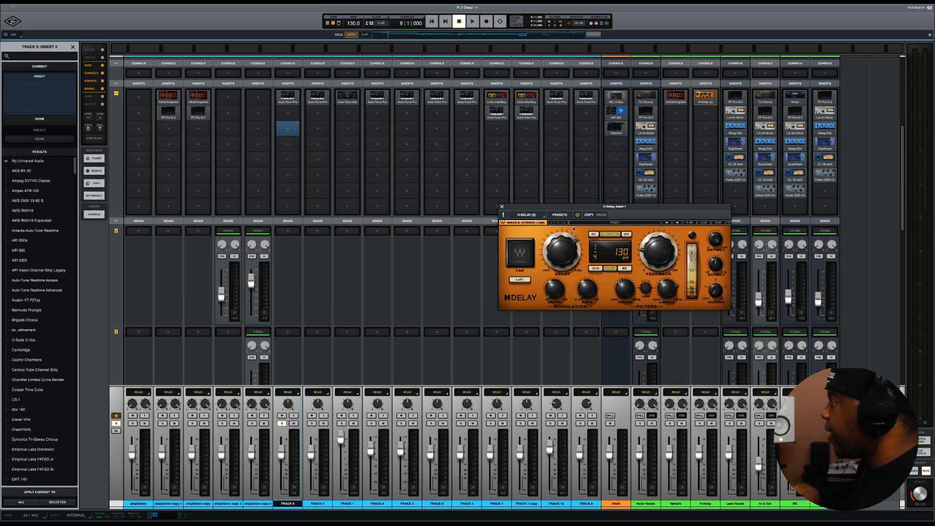
pyautogui.press('space')
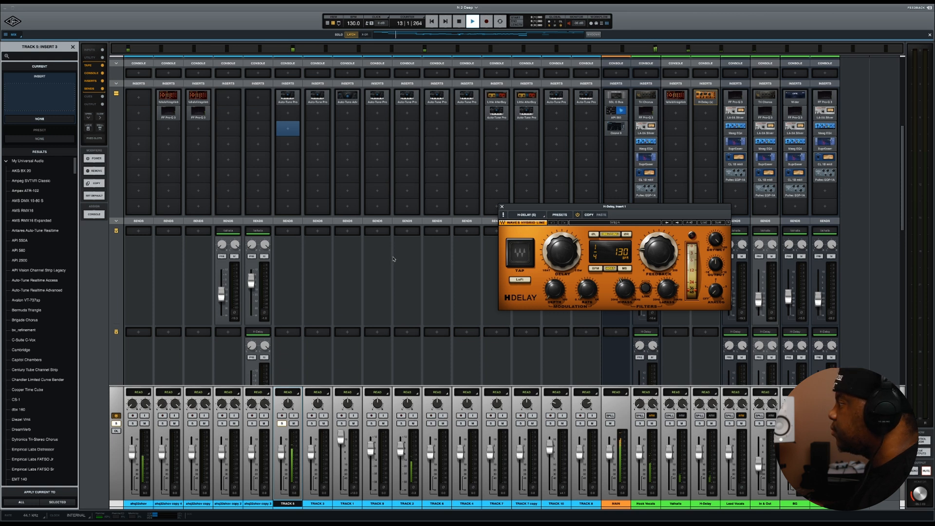
pyautogui.press('space')
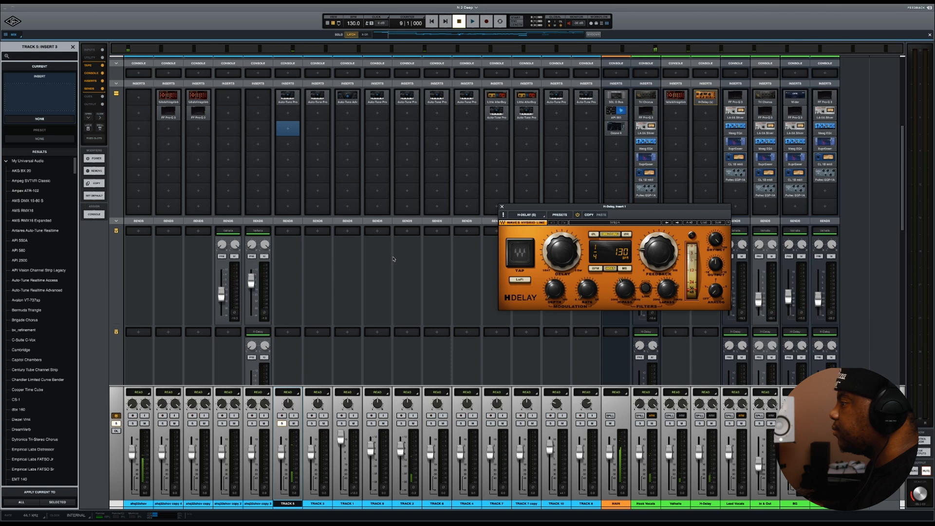
# Step: Disable ValhallaVintageVerb on the Valhalla bus and audition the soloed Track 5 from bar 9 with only H-Delay active
pyautogui.moveTo(578, 206); pyautogui.dragTo(405, 202)
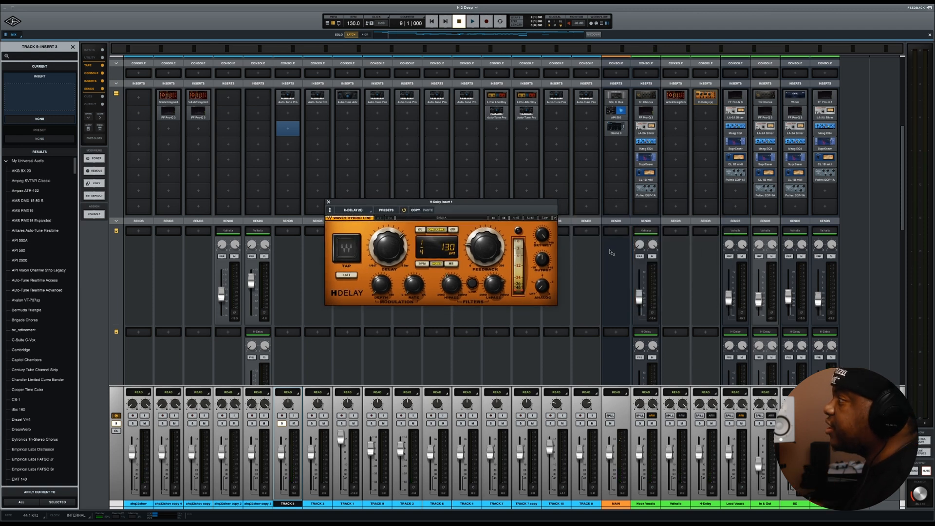
pyautogui.rightClick(677, 95)
pyautogui.click(685, 151)
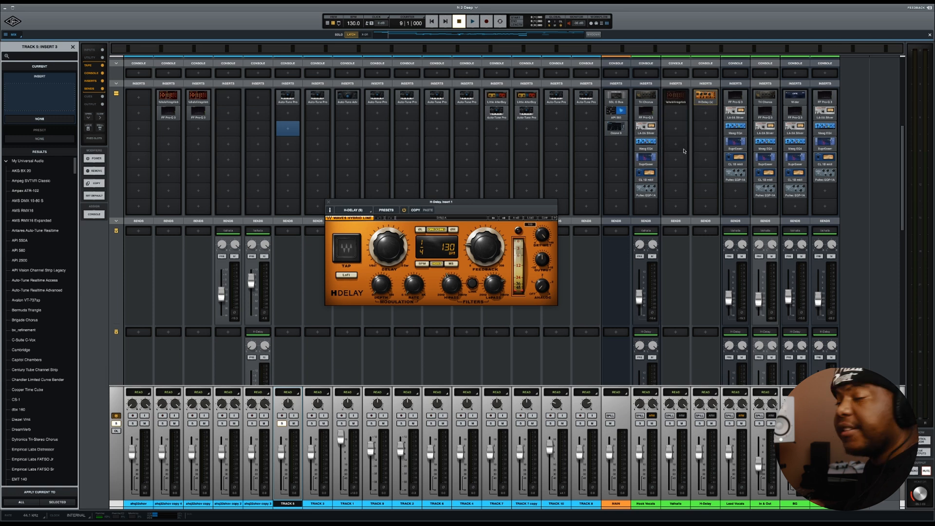
pyautogui.press('space')
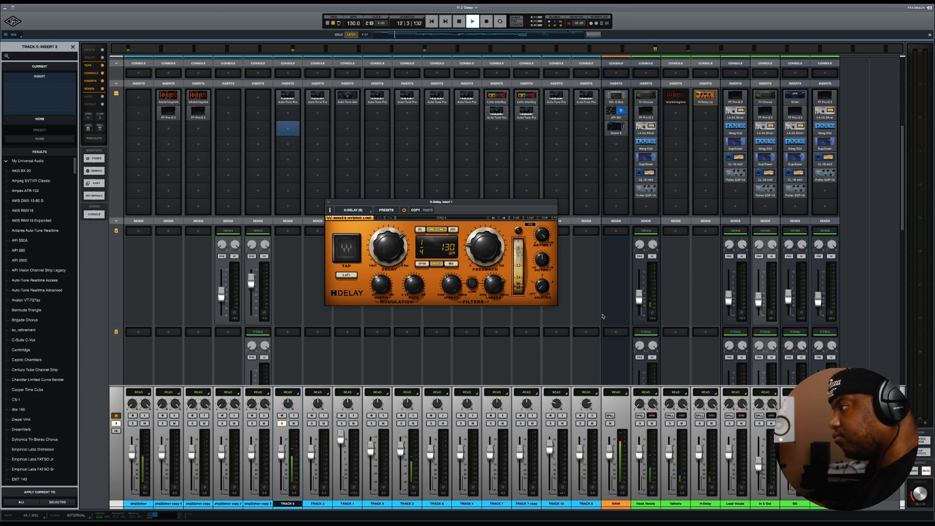
pyautogui.press('space')
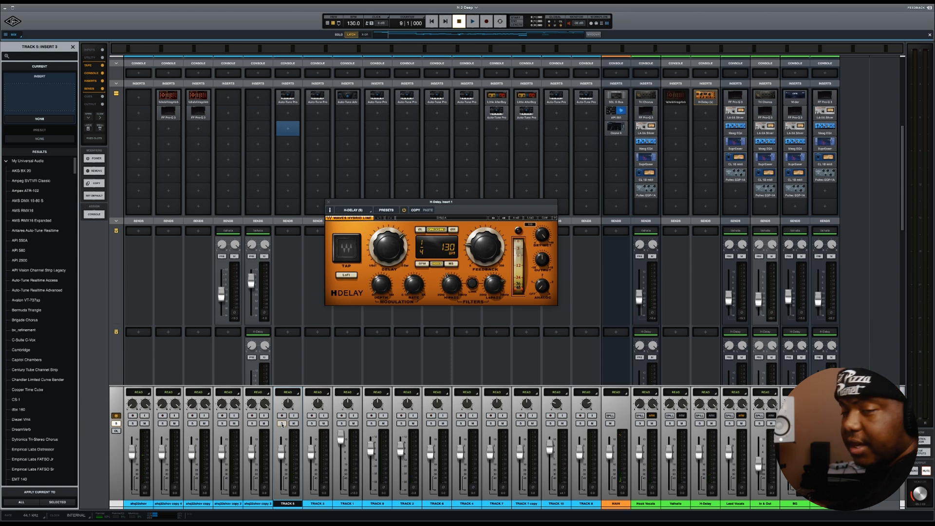
# Step: Re-enable ValhallaVintageVerb, play the soloed vocal from bar 9 with both effects, close the H-Delay window, and stop playback
pyautogui.click(683, 102)
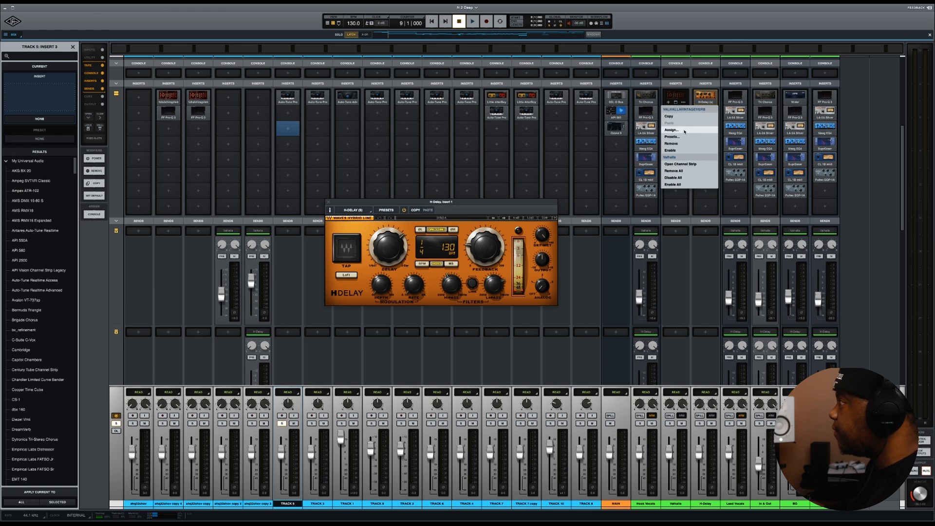
pyautogui.click(666, 165)
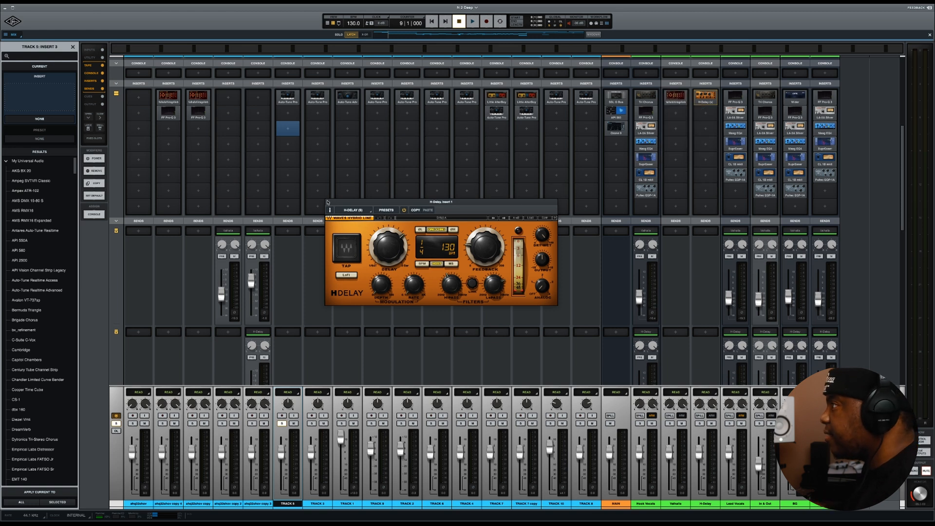
pyautogui.press('space')
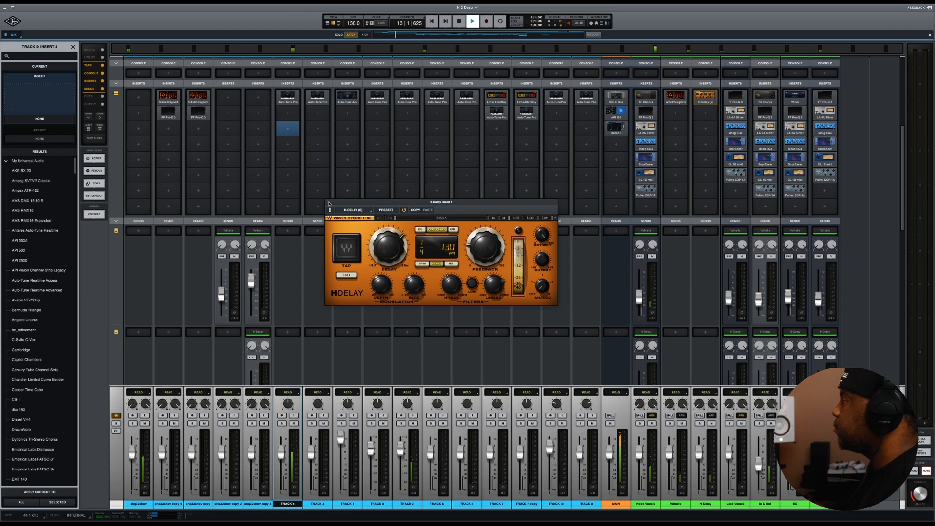
pyautogui.click(328, 203)
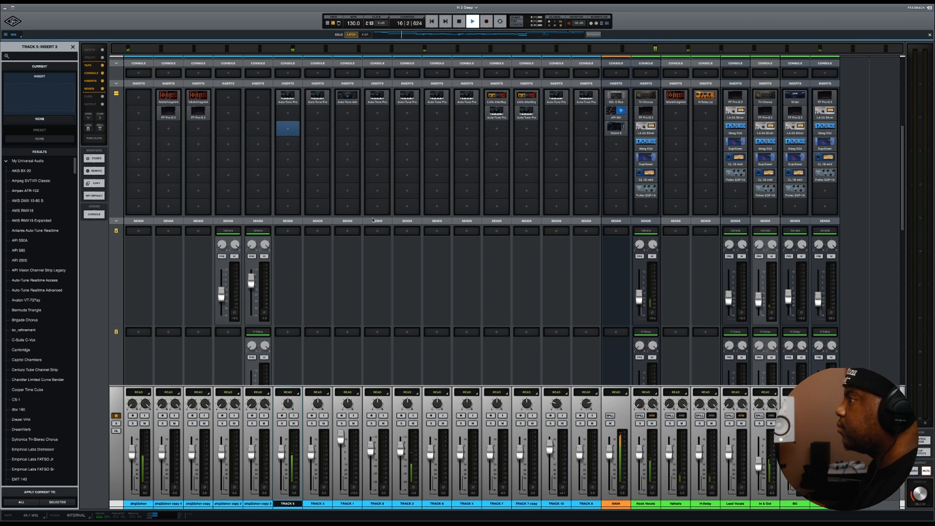
pyautogui.scroll(-1, 381, 225)
pyautogui.press('space')
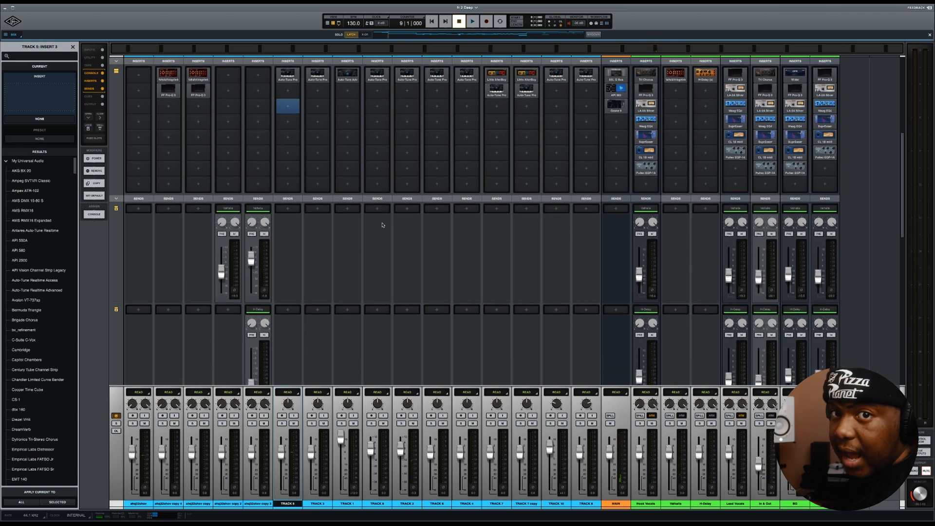
# Step: Solo the second vocal track routed to the In & Out bus and audition it from bar 9 while reviewing inserts and sends
pyautogui.scroll(-3, 563, 237)
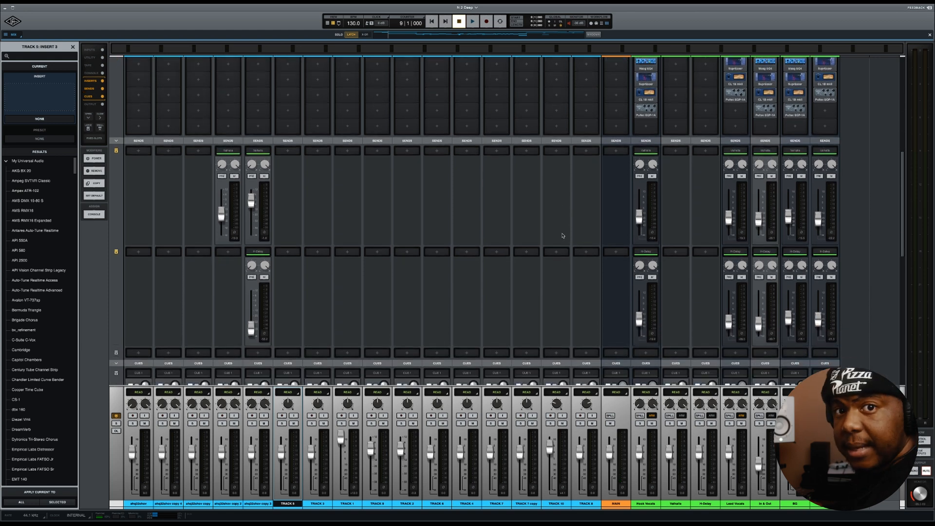
pyautogui.scroll(-4, 563, 235)
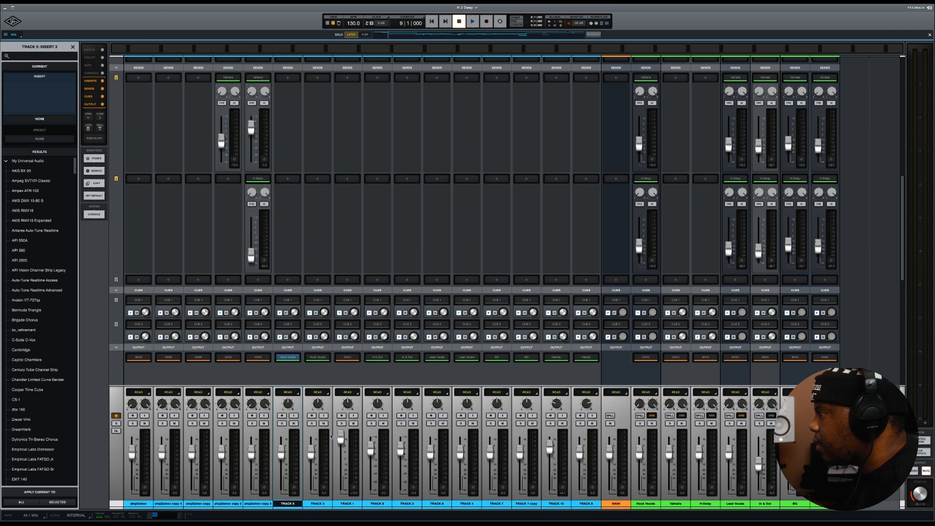
pyautogui.click(312, 423)
pyautogui.press('space')
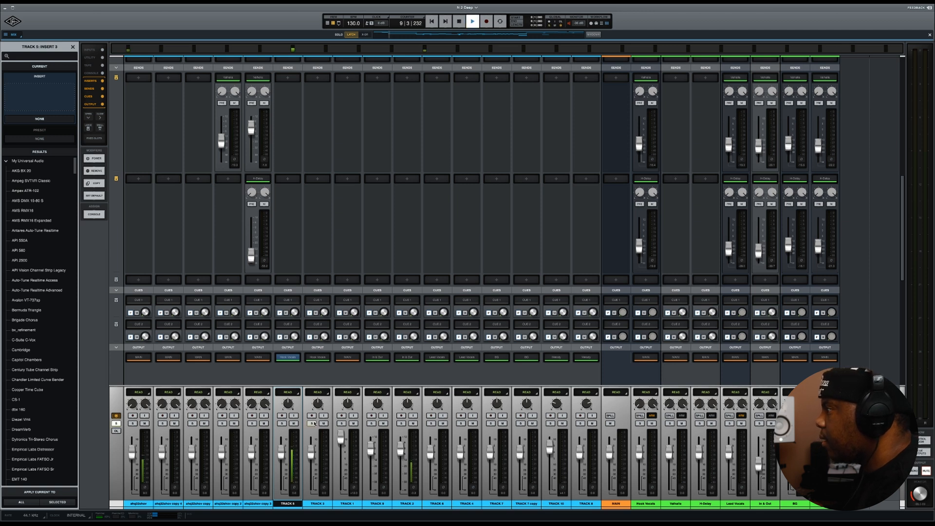
pyautogui.click(312, 423)
pyautogui.click(401, 423)
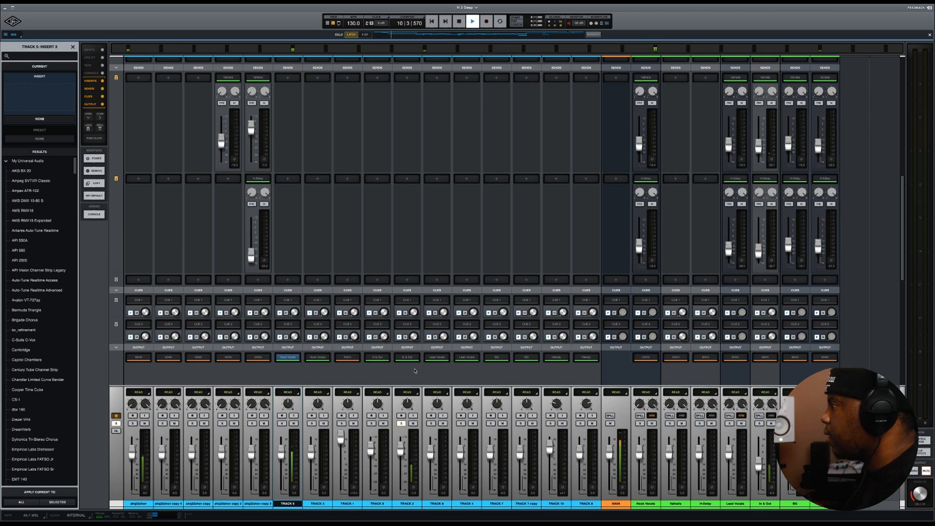
pyautogui.scroll(5, 442, 256)
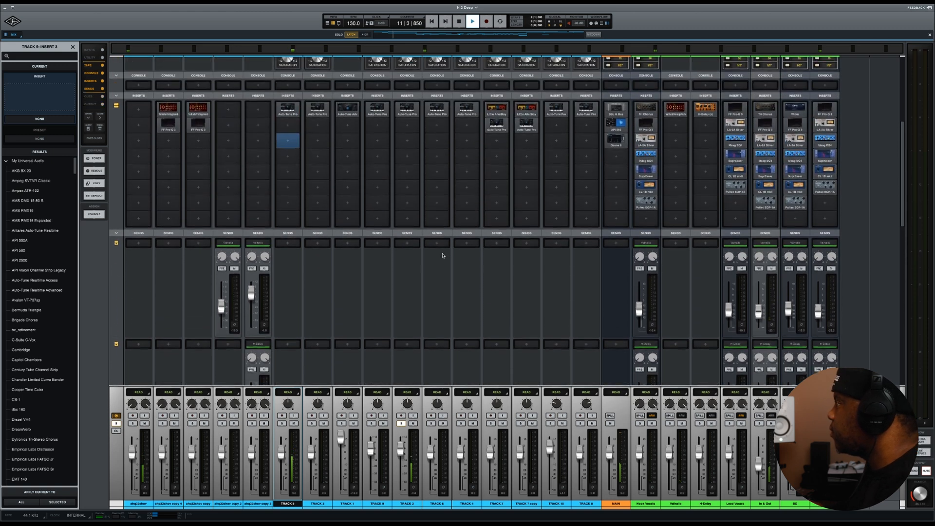
pyautogui.scroll(-5, 507, 267)
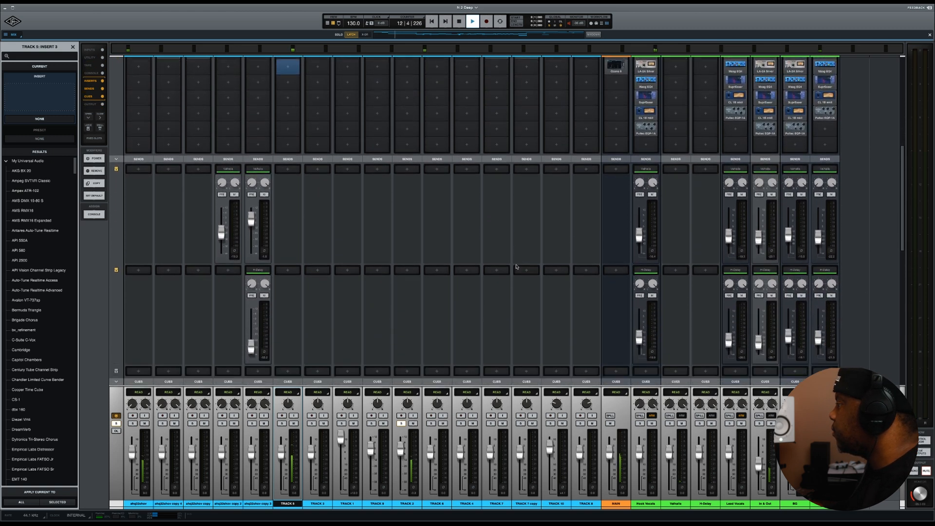
pyautogui.scroll(3, 554, 270)
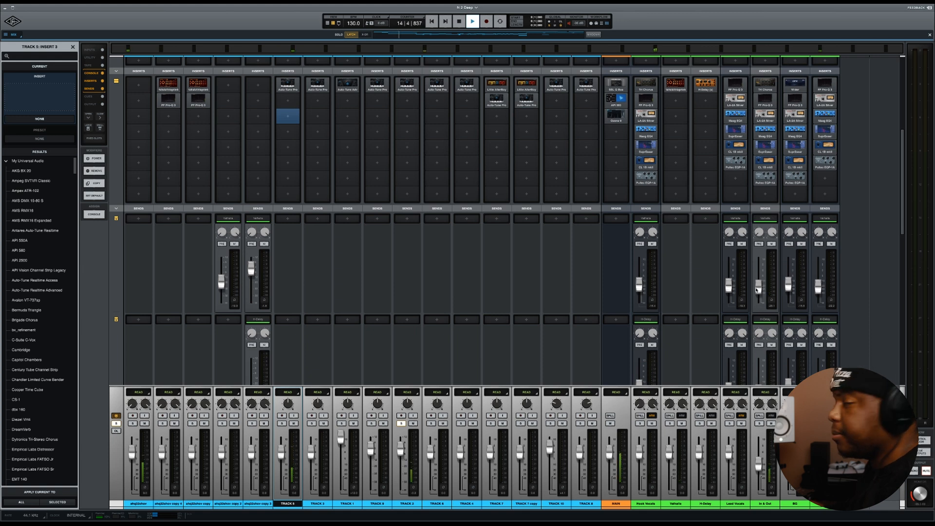
pyautogui.press('space')
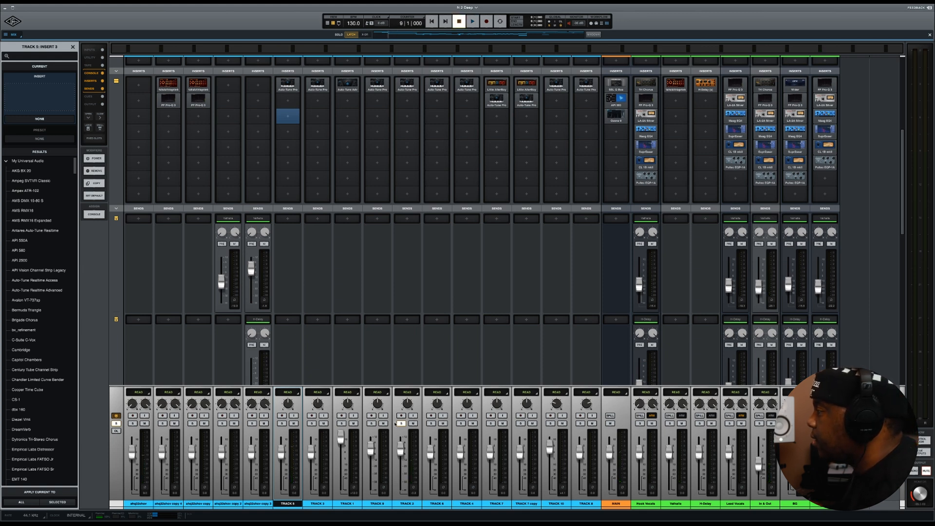
# Step: Clear the In & Out vocal track's solo and place the playhead at bar 26 in the timeline view
pyautogui.click(396, 423)
pyautogui.click(327, 21)
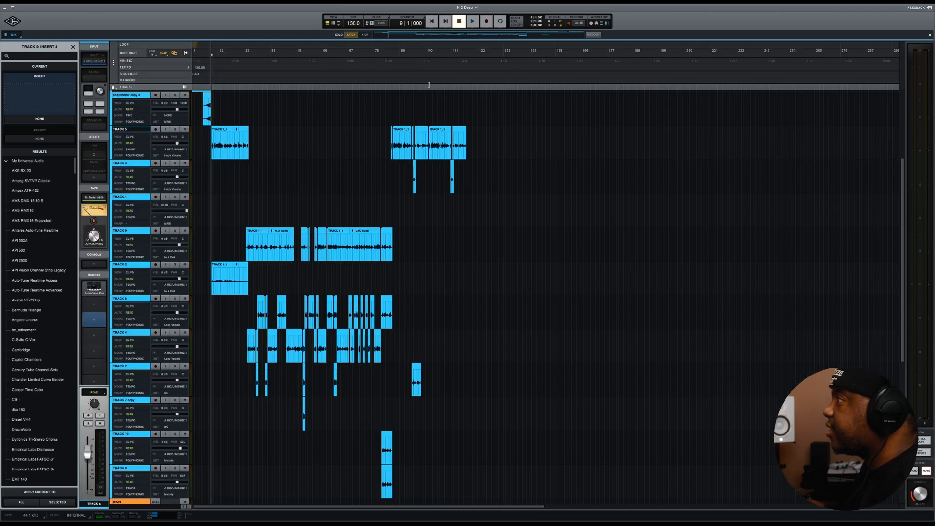
pyautogui.click(248, 184)
pyautogui.click(251, 182)
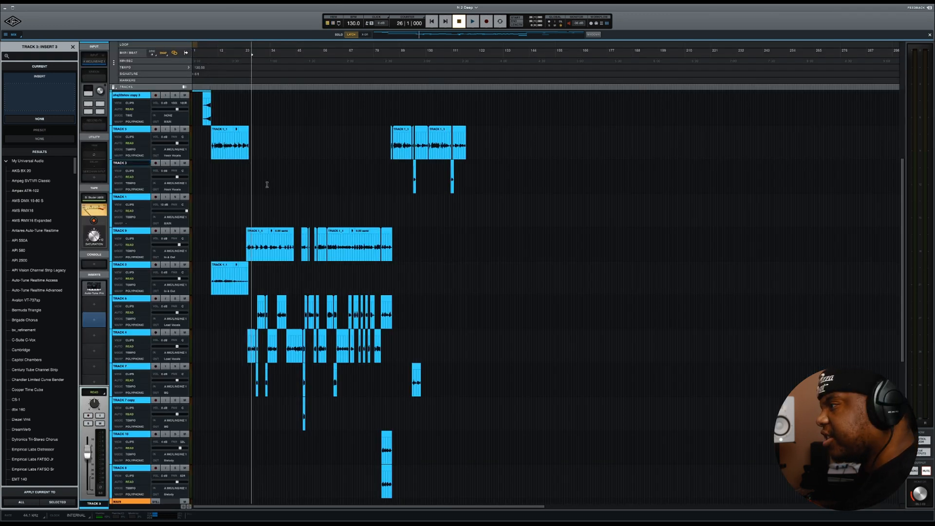
# Step: Solo the two tracks routed to the Lead Vocals bus, play them from bar 26, and stop
pyautogui.click(175, 231)
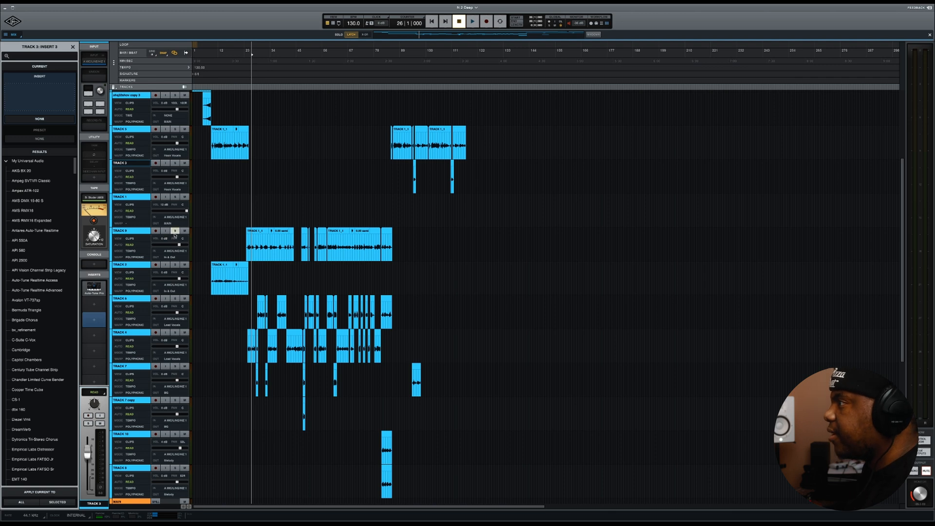
pyautogui.click(174, 299)
pyautogui.press('space')
pyautogui.click(175, 332)
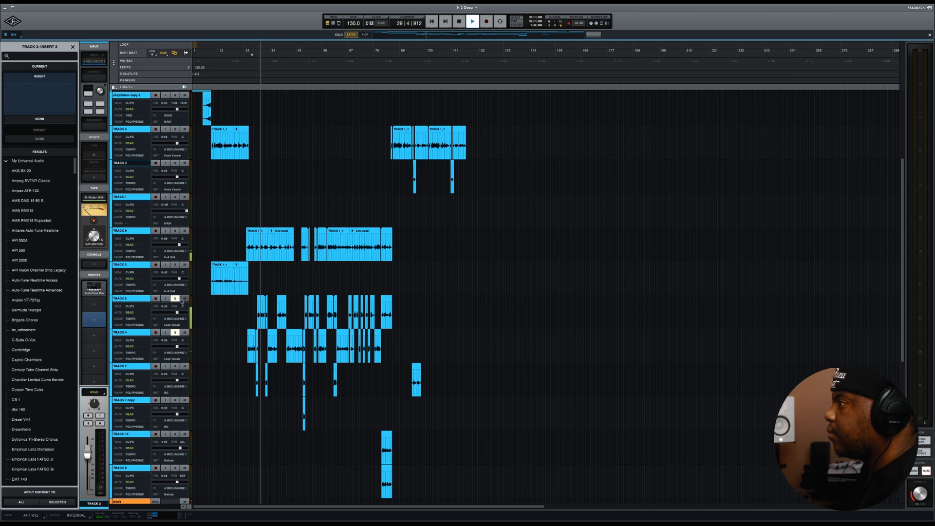
pyautogui.press('space')
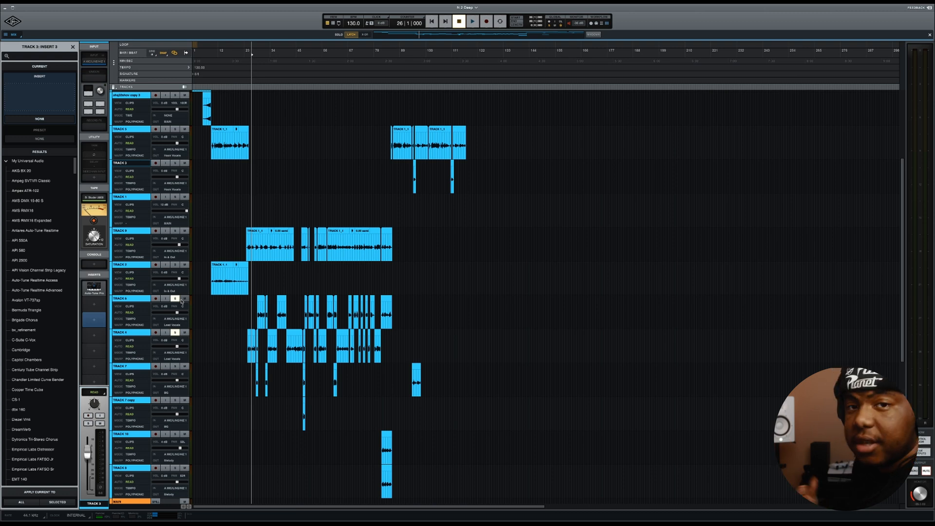
# Step: Play the full mix from bar 26 with no tracks soloed, look over the arrangement's tracks, and stop
pyautogui.press('space')
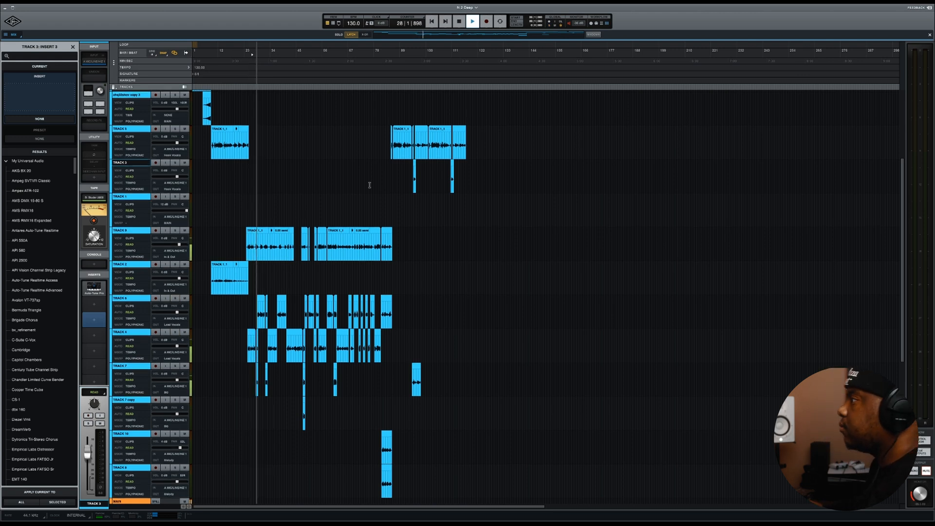
pyautogui.scroll(-5, 371, 184)
pyautogui.scroll(5, 370, 184)
pyautogui.scroll(4, 370, 184)
pyautogui.scroll(-6, 371, 184)
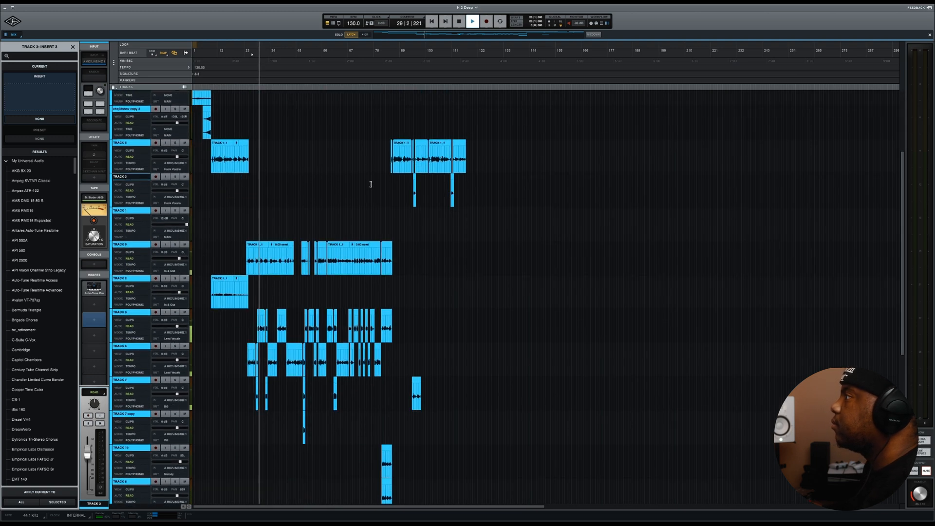
pyautogui.scroll(2, 371, 184)
pyautogui.scroll(5, 371, 184)
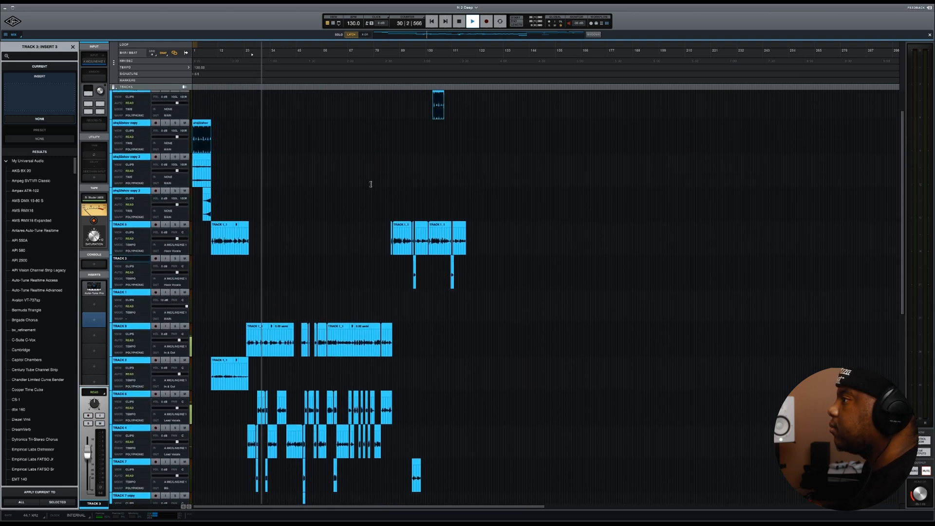
pyautogui.scroll(-3, 371, 184)
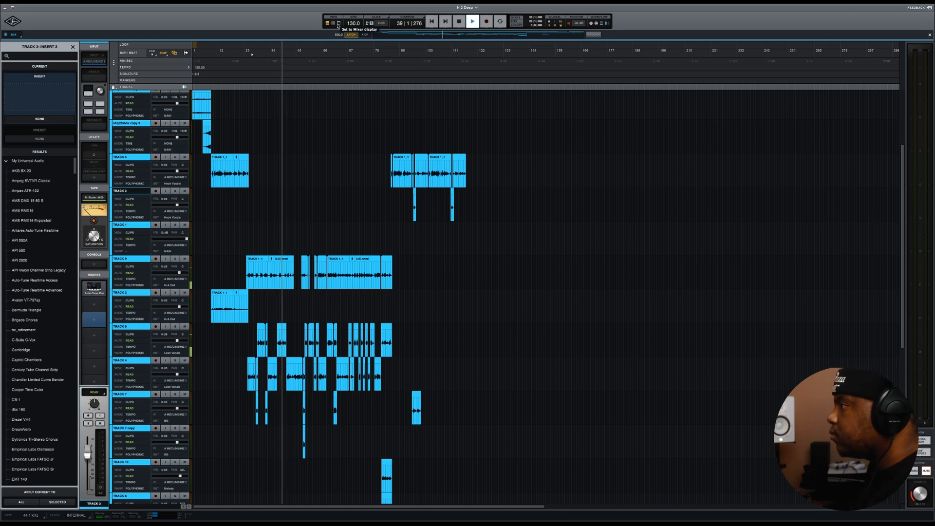
pyautogui.scroll(3, 354, 102)
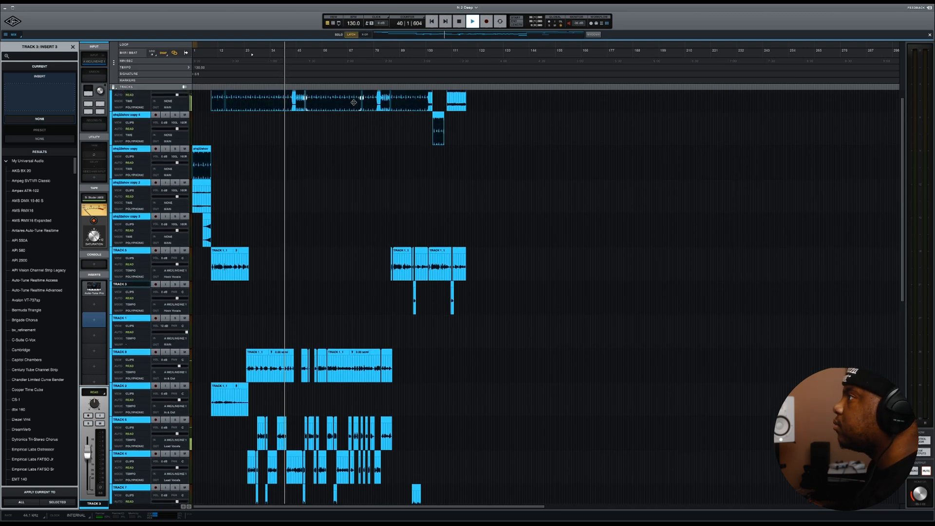
pyautogui.scroll(-3, 354, 103)
pyautogui.scroll(-1, 316, 132)
pyautogui.press('space')
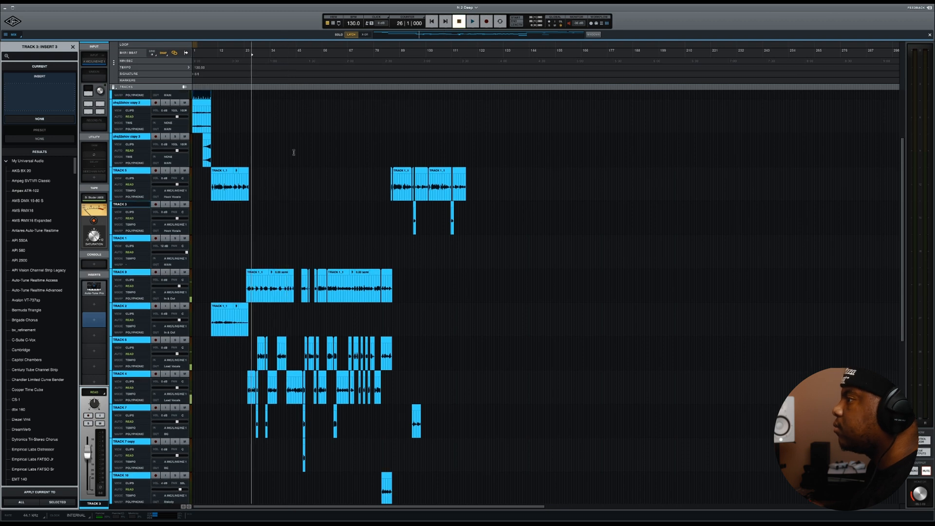
# Step: Move the playhead to bar 58 in the timeline
pyautogui.scroll(3, 253, 184)
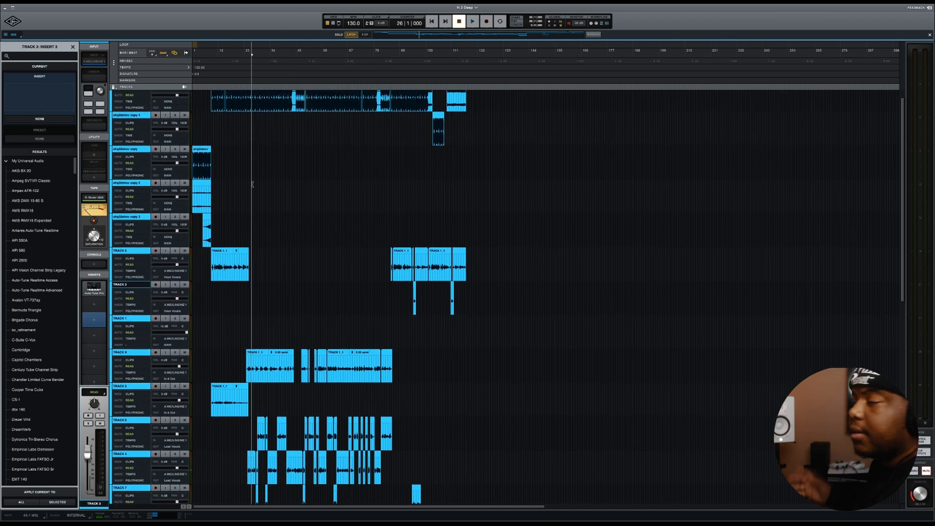
pyautogui.scroll(-2, 257, 187)
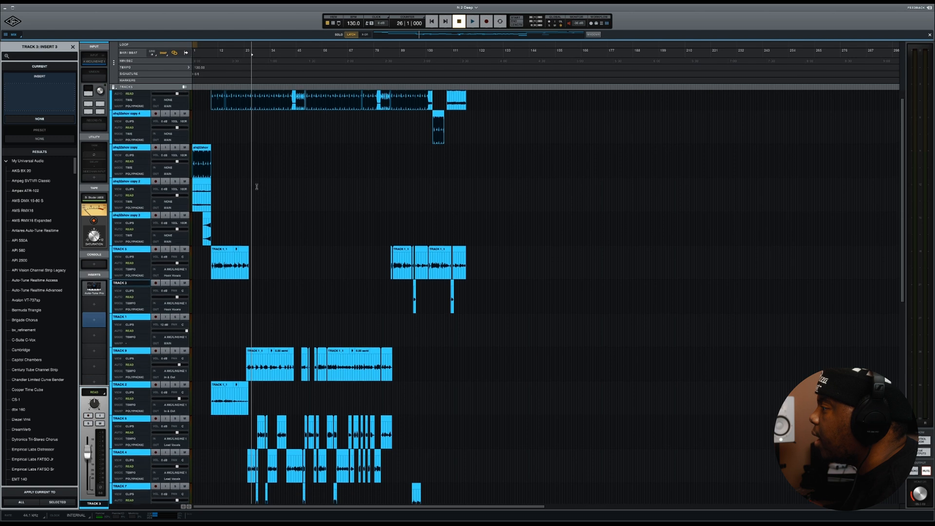
pyautogui.click(337, 196)
pyautogui.scroll(-2, 339, 197)
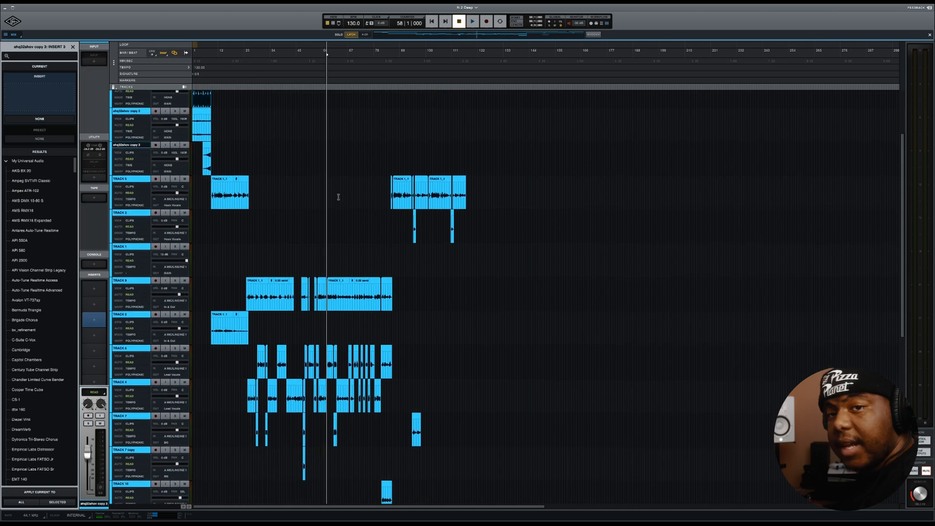
pyautogui.scroll(-1, 338, 196)
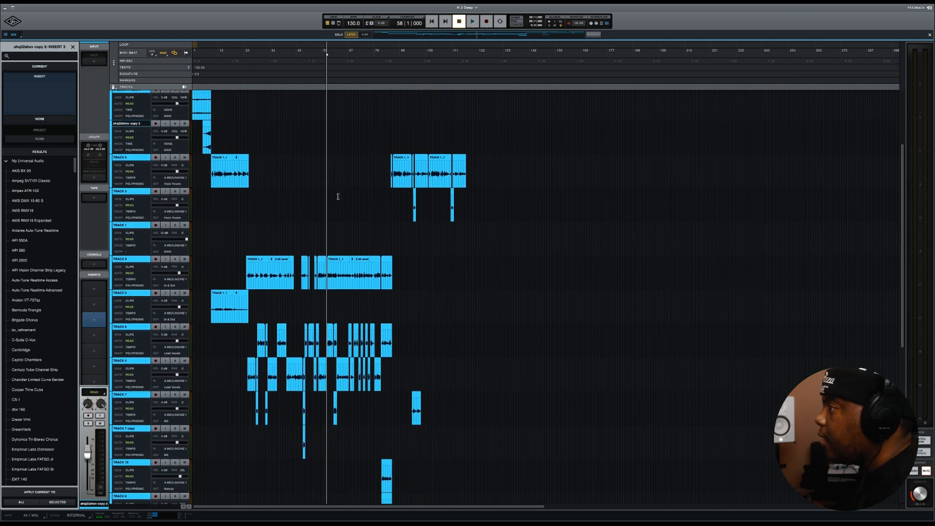